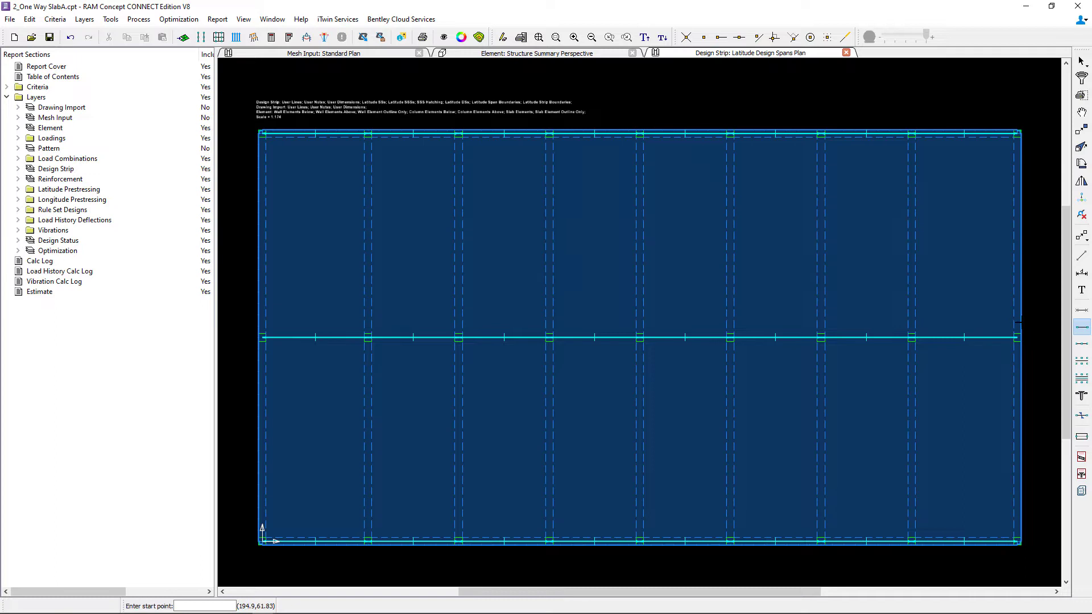
# Step: Turn off automatic support and edge detection for new spans and set both end support widths to 24.1
pyautogui.doubleClick(1080, 328)
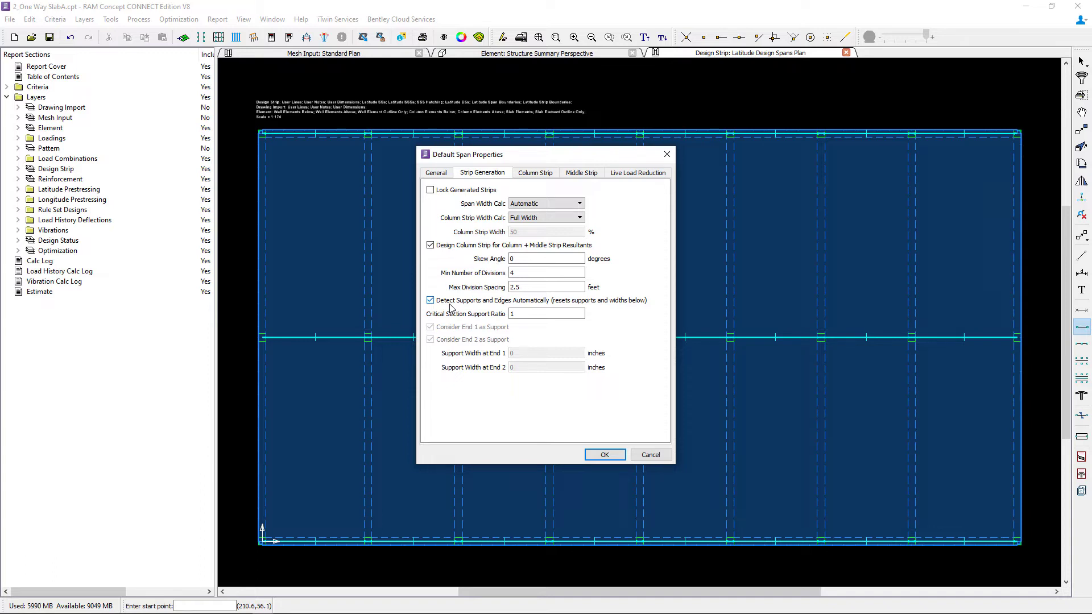
pyautogui.click(450, 305)
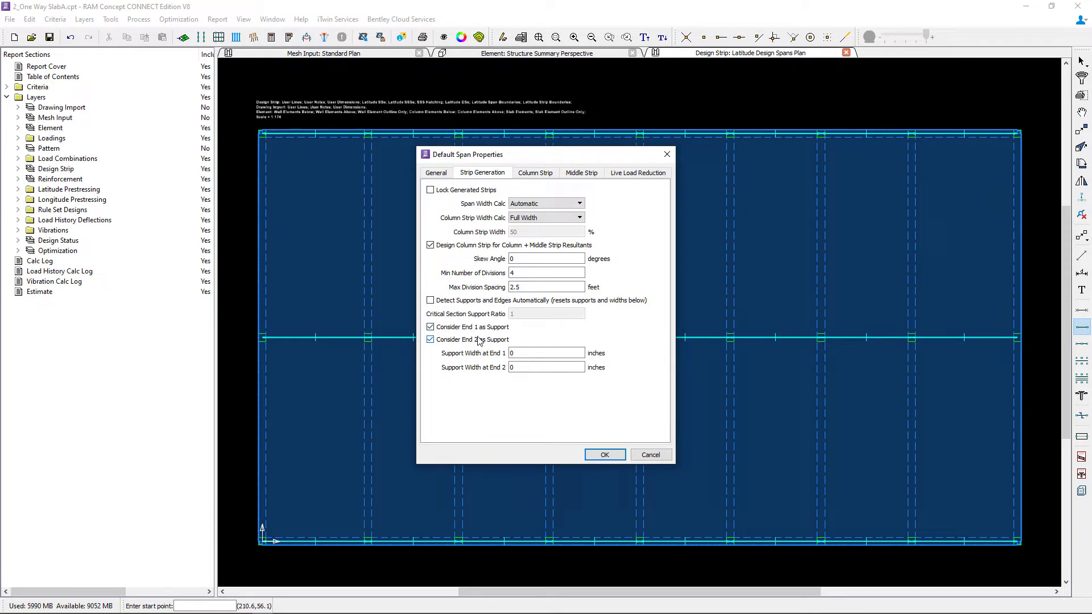
pyautogui.moveTo(519, 357); pyautogui.dragTo(504, 360)
pyautogui.write('24.1')
pyautogui.moveTo(516, 368); pyautogui.dragTo(480, 376)
pyautogui.write('24.1')
# Step: Confirm the span defaults, then enable Beams under the Mesh Input visible objects
pyautogui.click(595, 456)
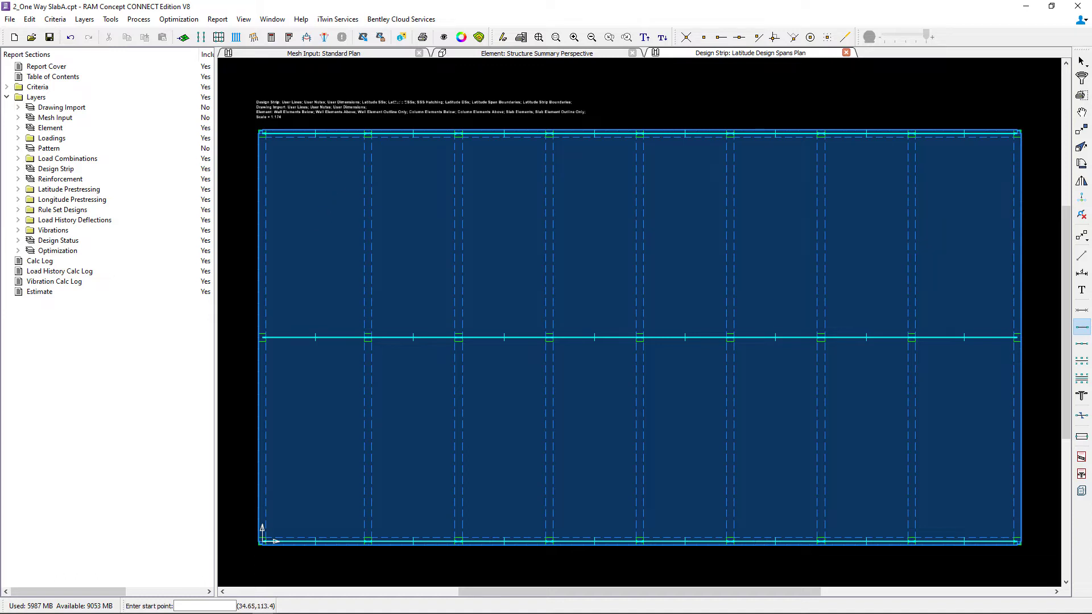
pyautogui.click(444, 37)
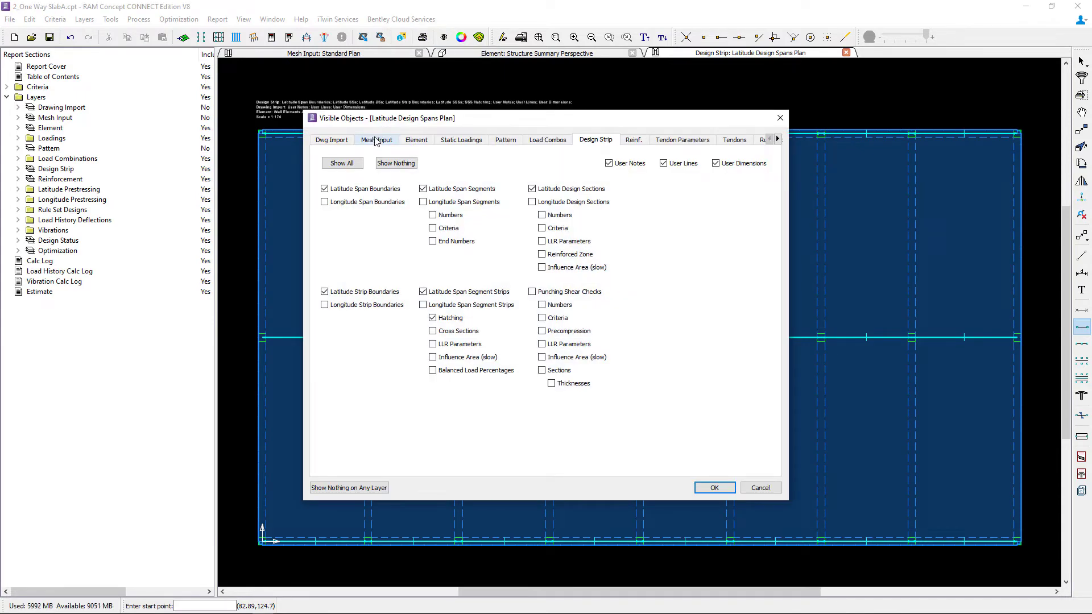
pyautogui.click(375, 141)
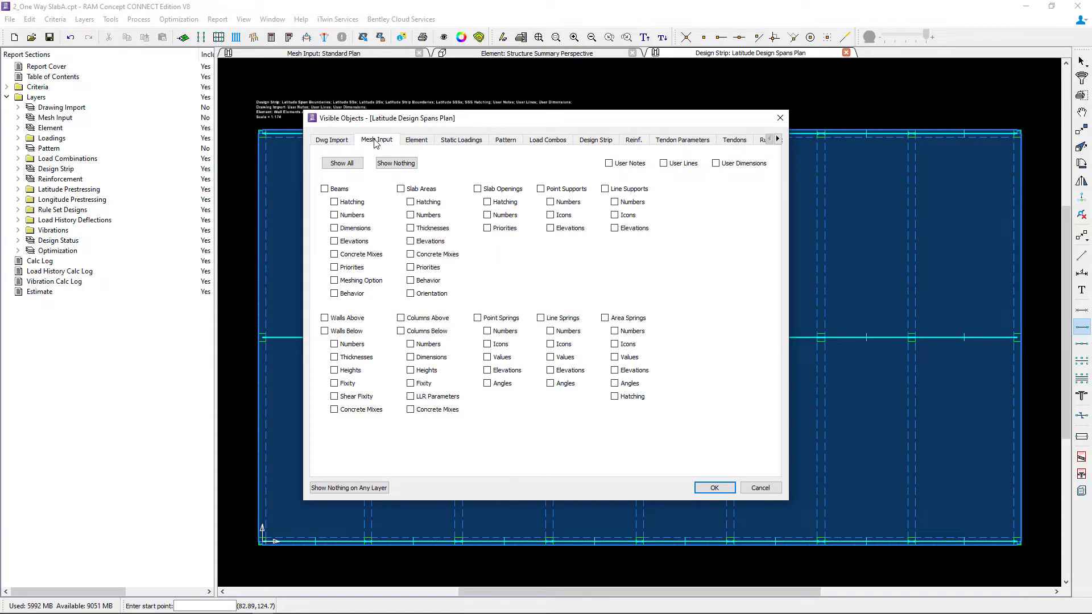
pyautogui.click(345, 191)
pyautogui.click(713, 487)
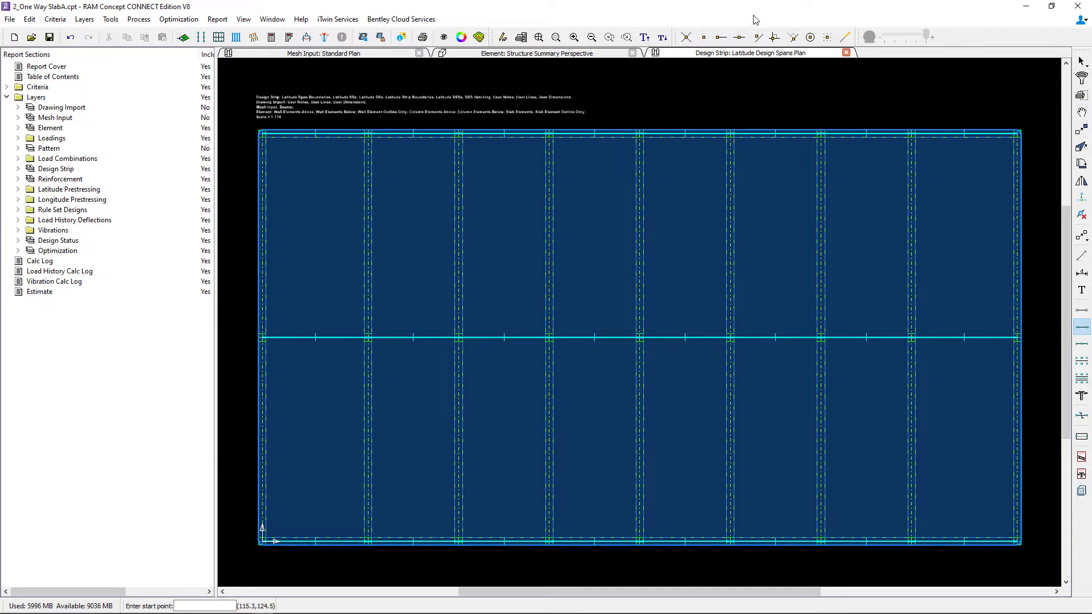
# Step: With line snap on, draw an upper latitude span line from the left to the right slab edge, broken at each beam
pyautogui.click(745, 43)
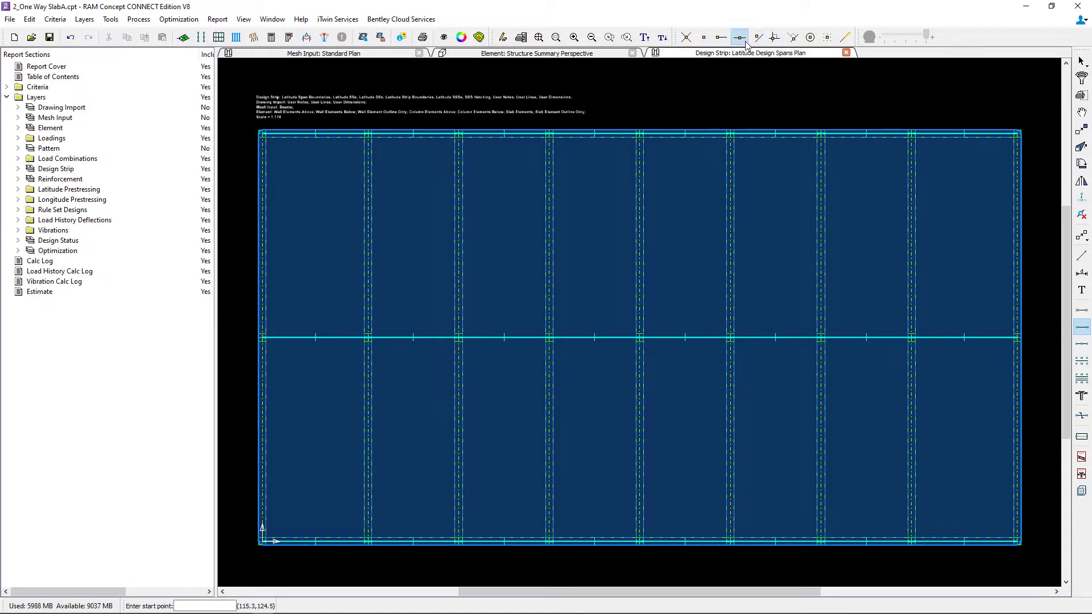
pyautogui.click(262, 235)
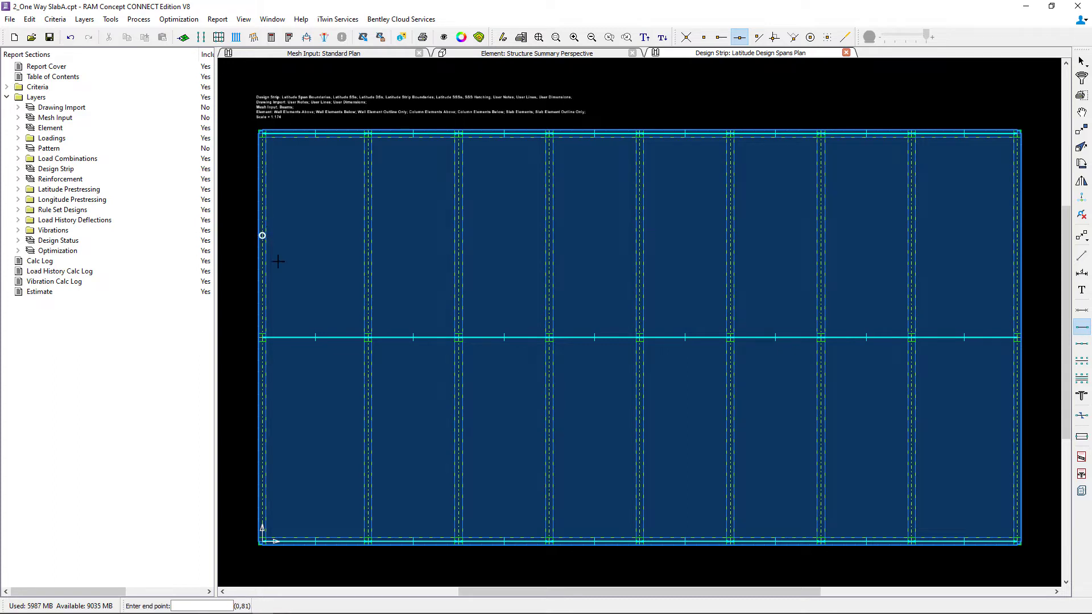
pyautogui.click(368, 235)
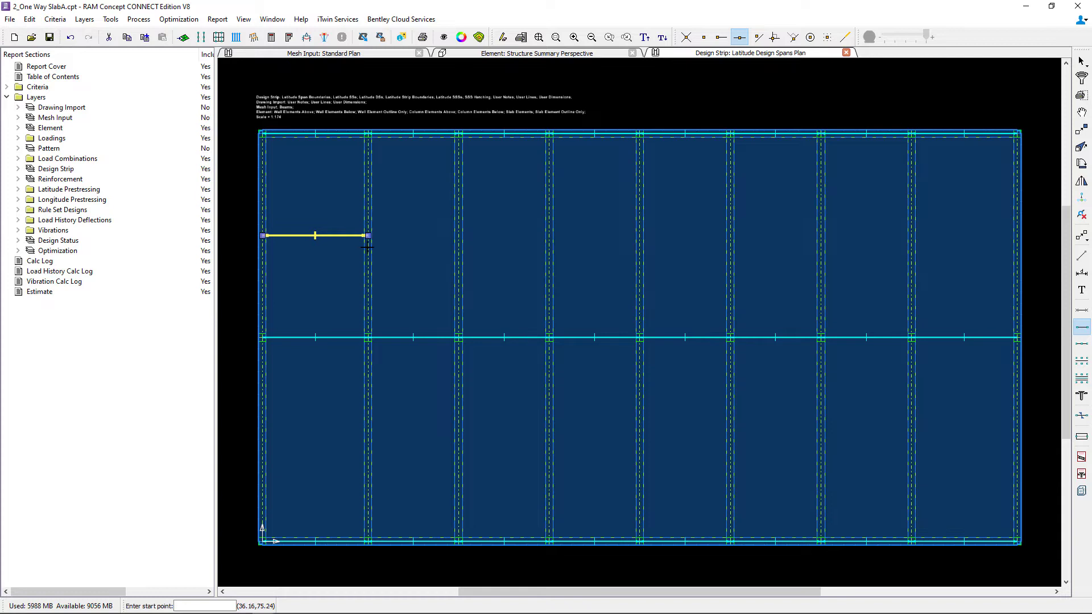
pyautogui.click(459, 235)
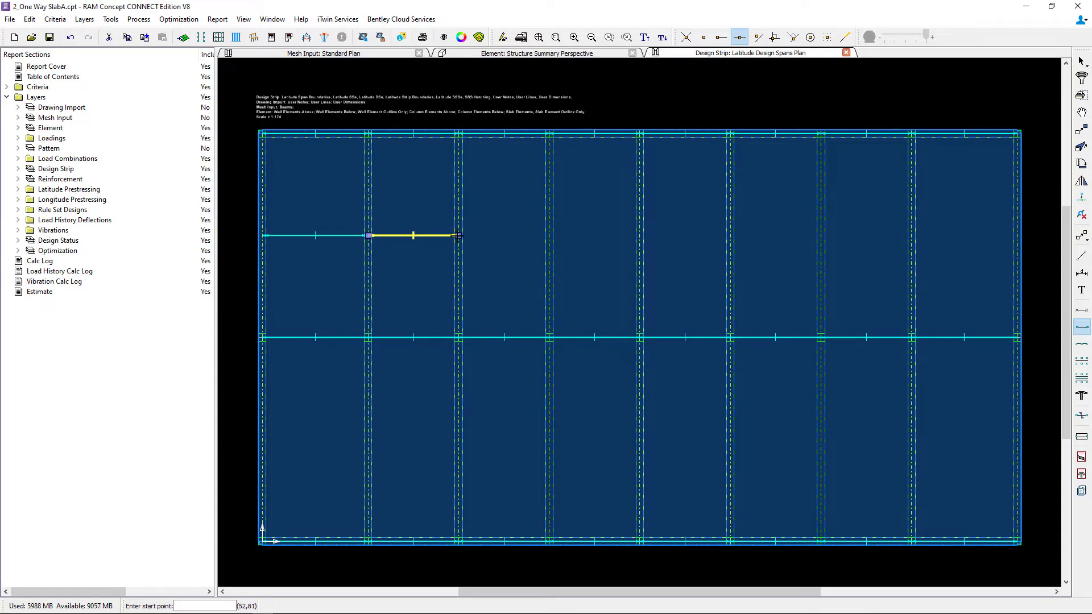
pyautogui.click(549, 236)
pyautogui.click(640, 236)
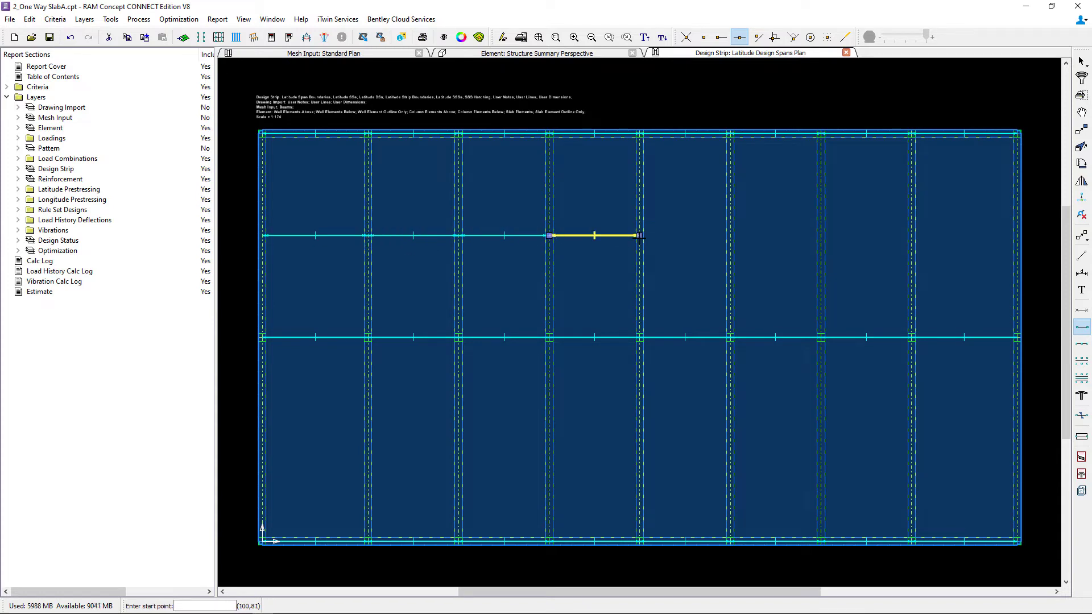
pyautogui.click(731, 235)
pyautogui.click(821, 235)
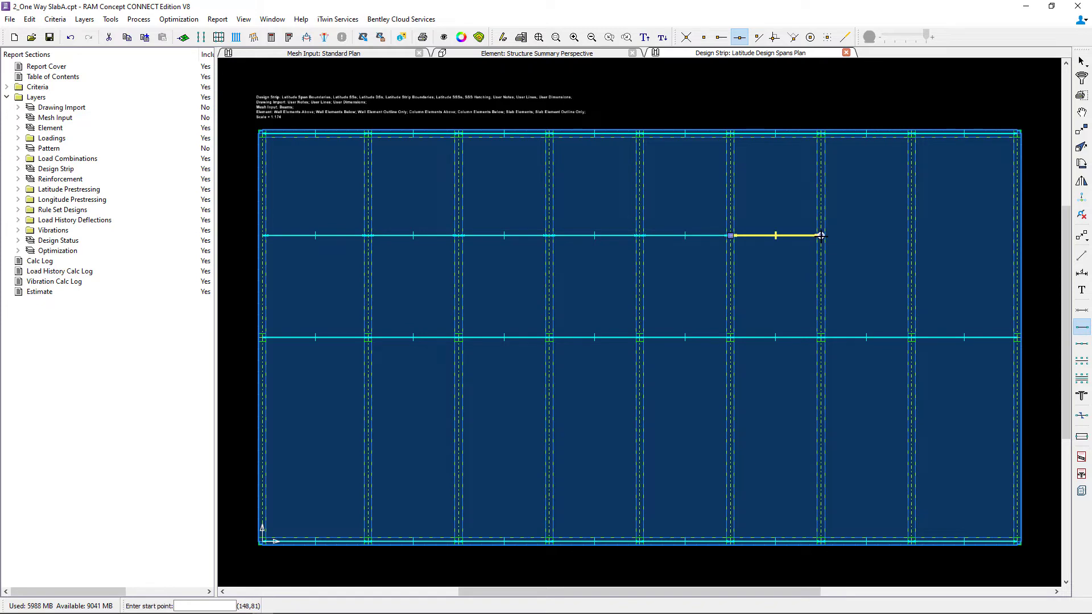
pyautogui.click(912, 236)
pyautogui.doubleClick(1017, 236)
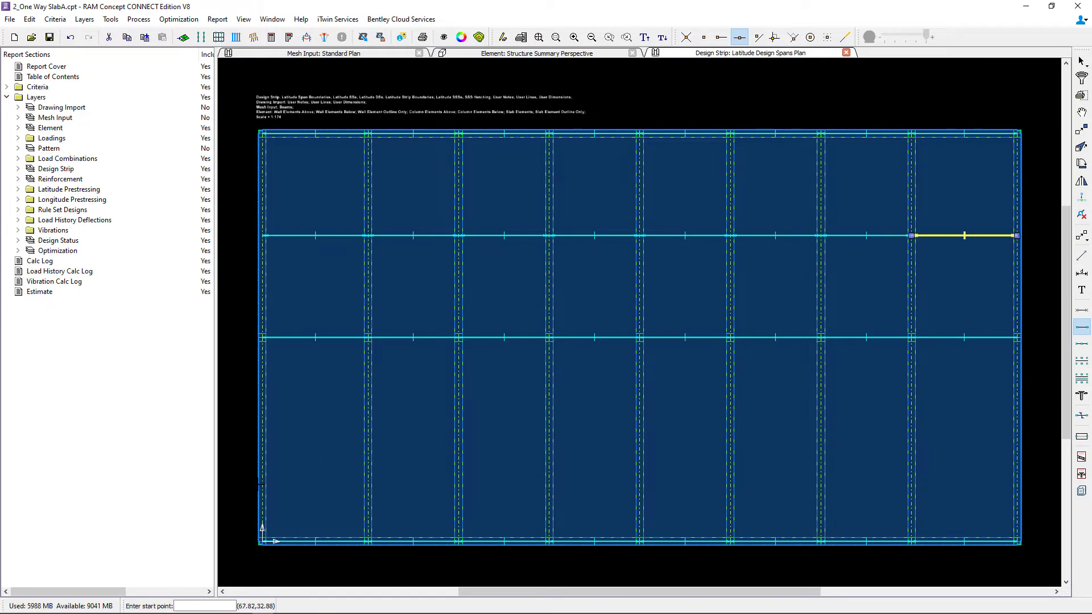
# Step: Draw a matching lower latitude span line across the slab, broken at each beam
pyautogui.click(263, 440)
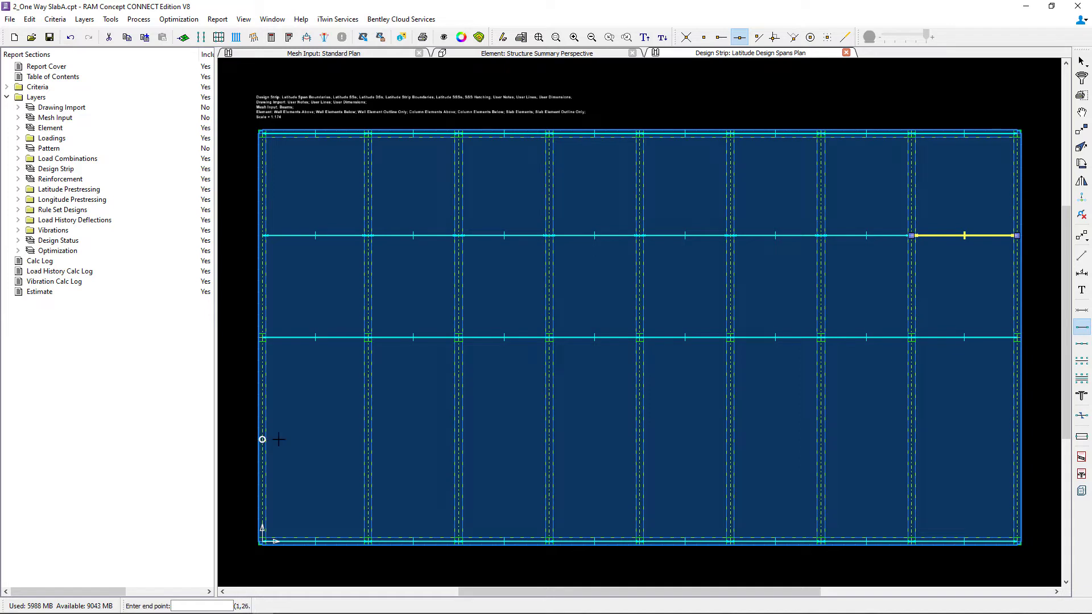
pyautogui.click(368, 439)
pyautogui.click(459, 440)
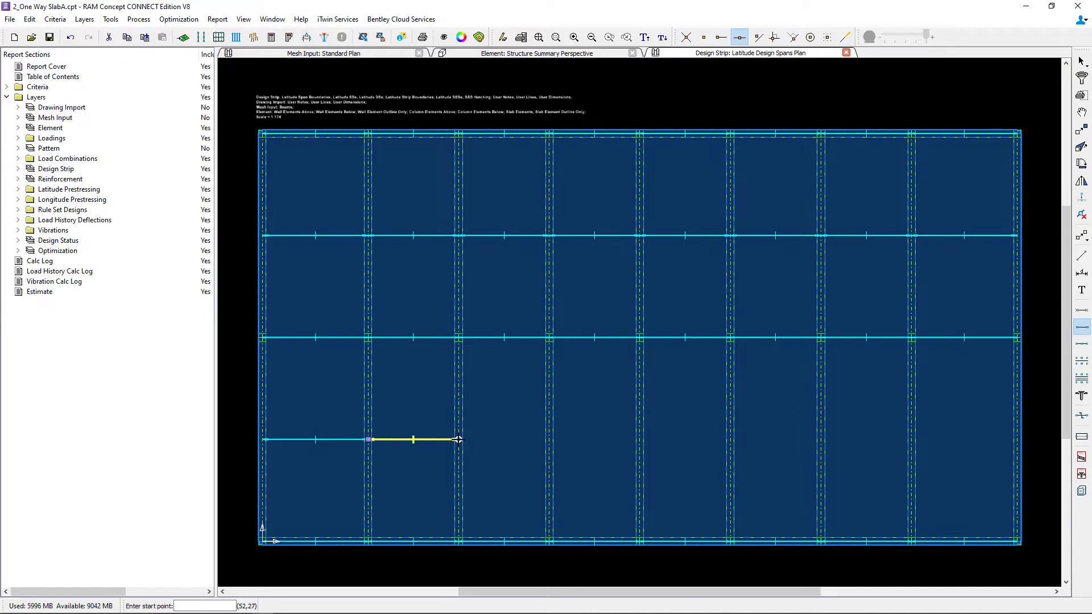
pyautogui.click(549, 440)
pyautogui.click(640, 440)
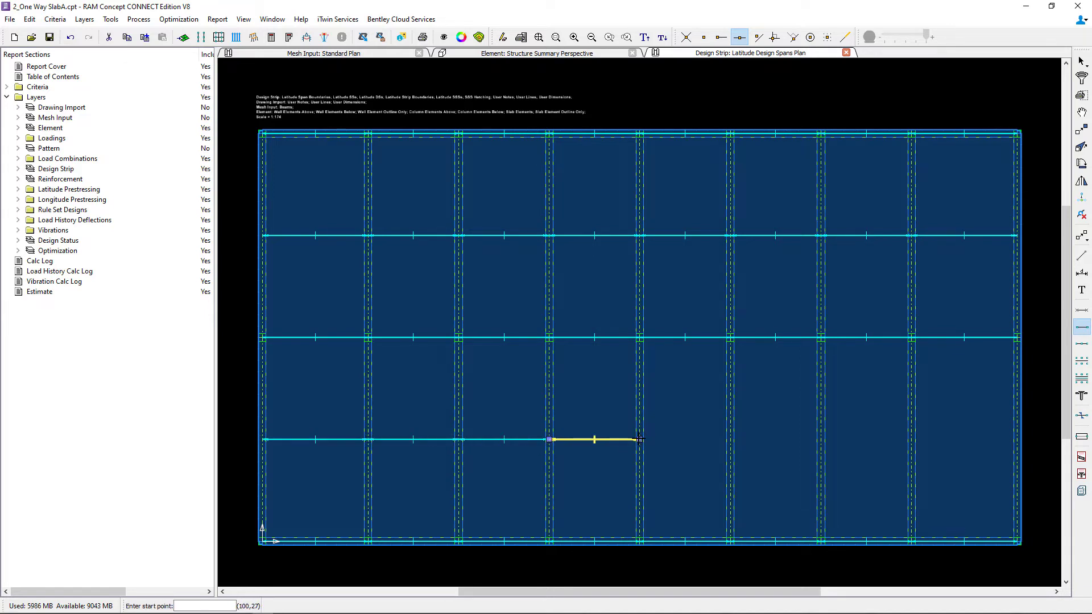
pyautogui.click(731, 439)
pyautogui.click(821, 440)
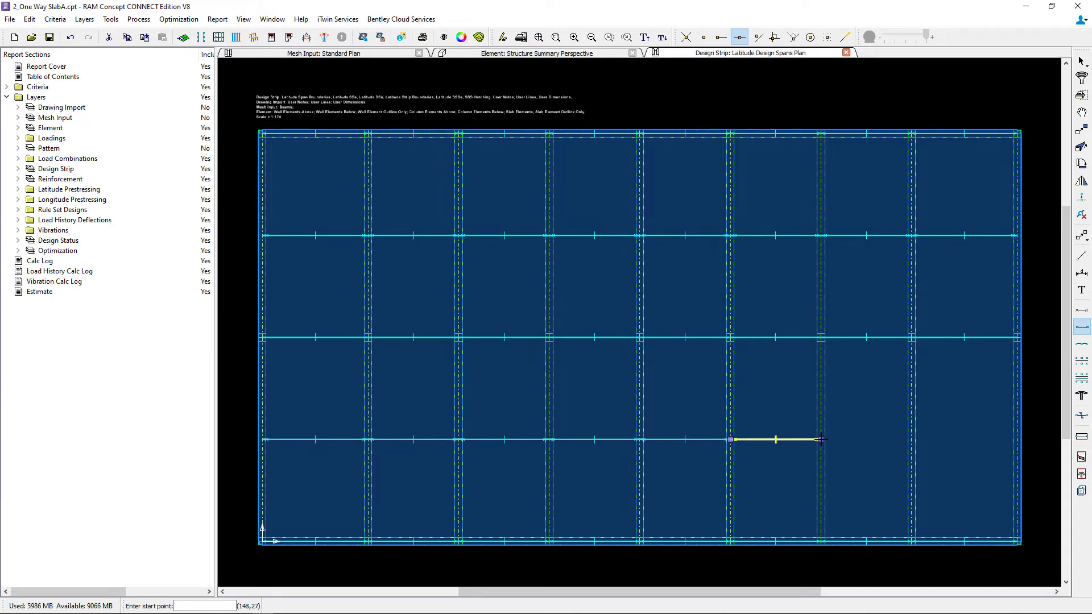
pyautogui.click(911, 440)
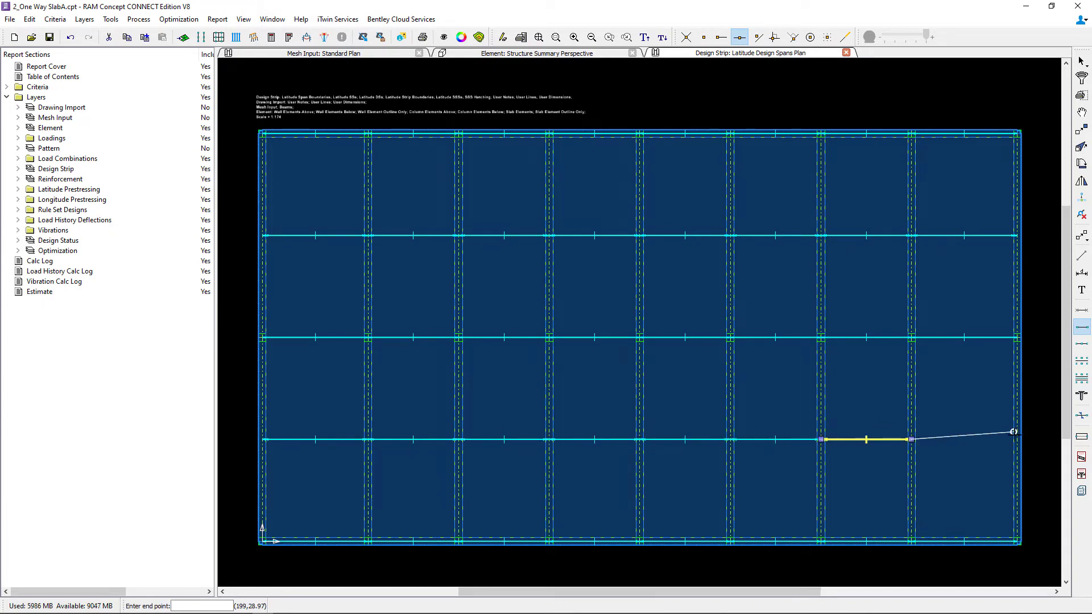
pyautogui.press('Escape')
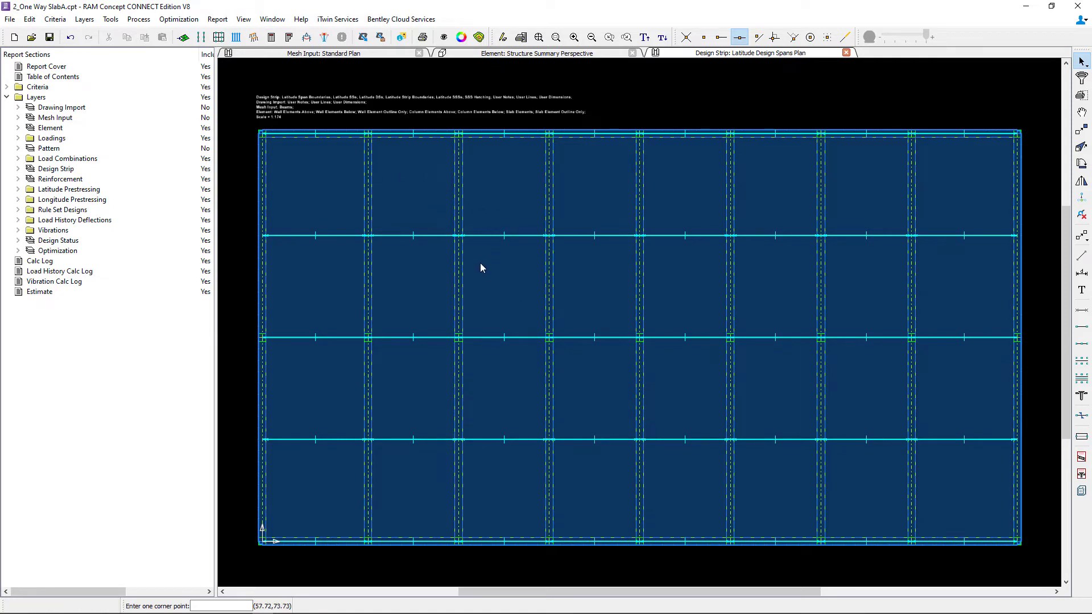
# Step: Generate design strips for all spans and run Calc All
pyautogui.click(220, 40)
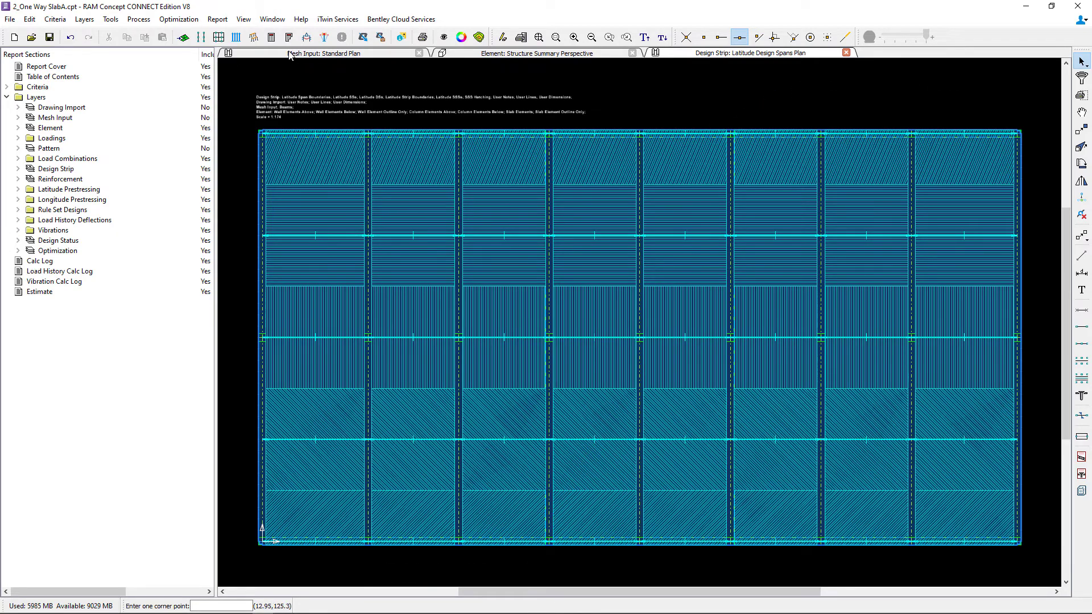
pyautogui.click(271, 37)
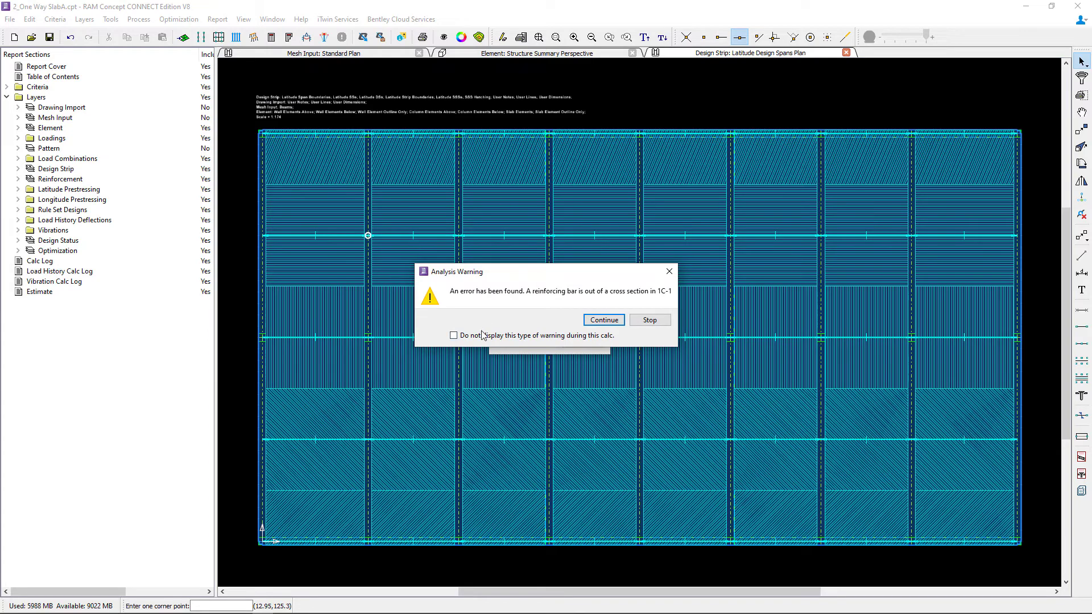
# Step: Continue past the rebar-outside-cross-section warning so the calculation finishes
pyautogui.click(604, 320)
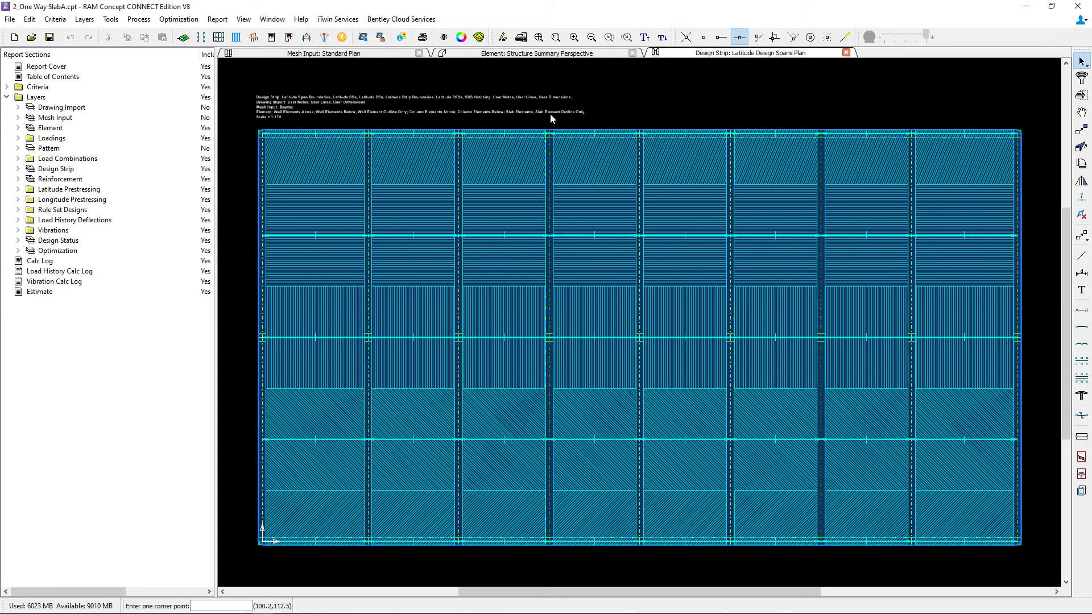
# Step: View the Design Strip Latitude Cross Sections Perspective zoomed in, then return to the Latitude Design Spans Plan
pyautogui.click(89, 20)
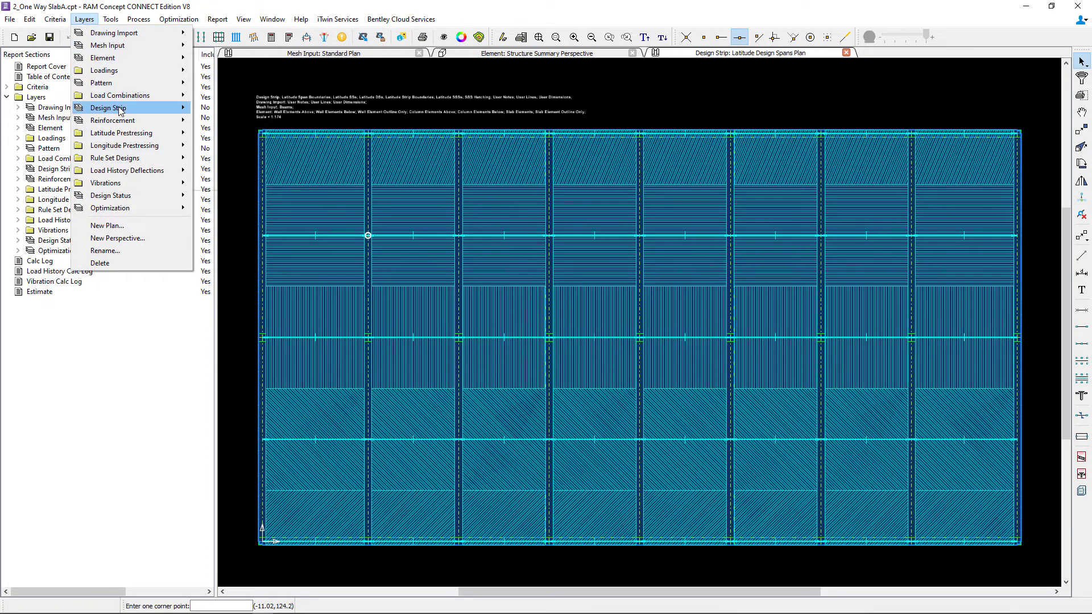
pyautogui.moveTo(120, 110)
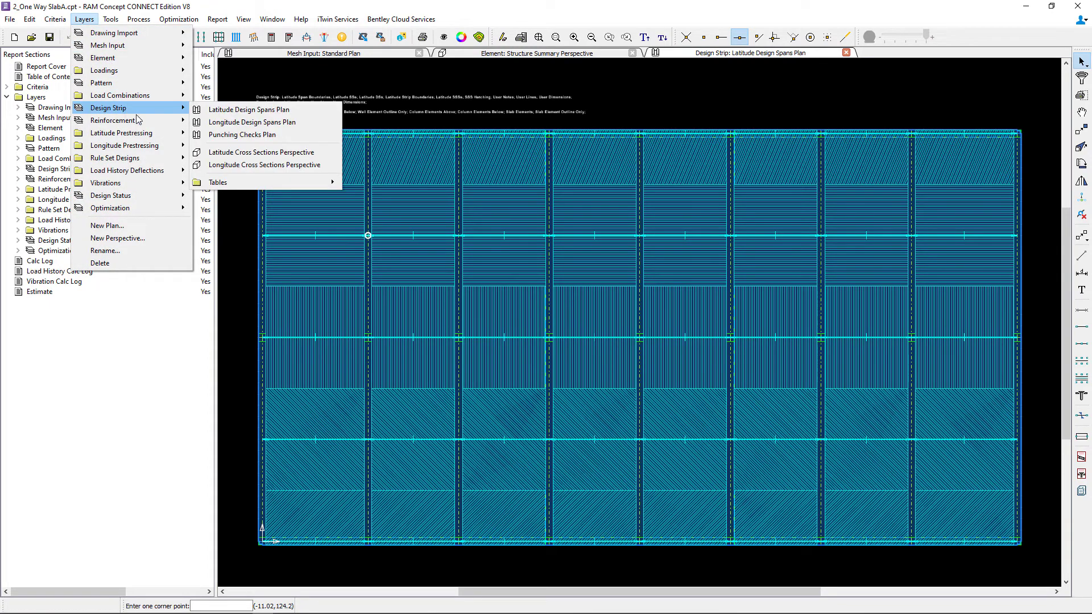
pyautogui.click(291, 154)
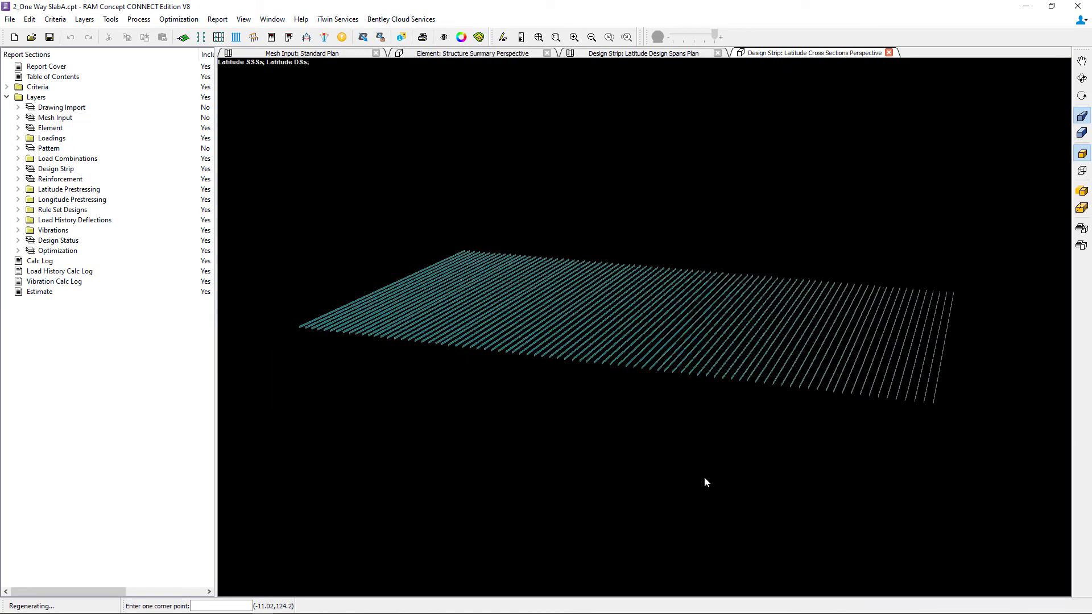
pyautogui.scroll(6, 664, 431)
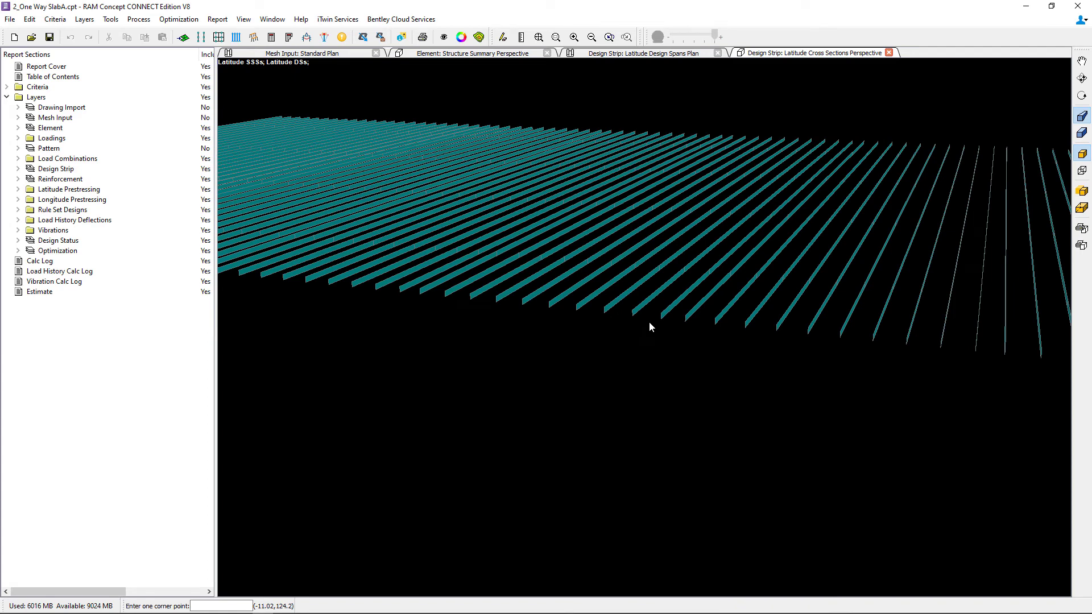
pyautogui.rightClick(648, 323)
pyautogui.click(601, 357)
pyautogui.click(612, 54)
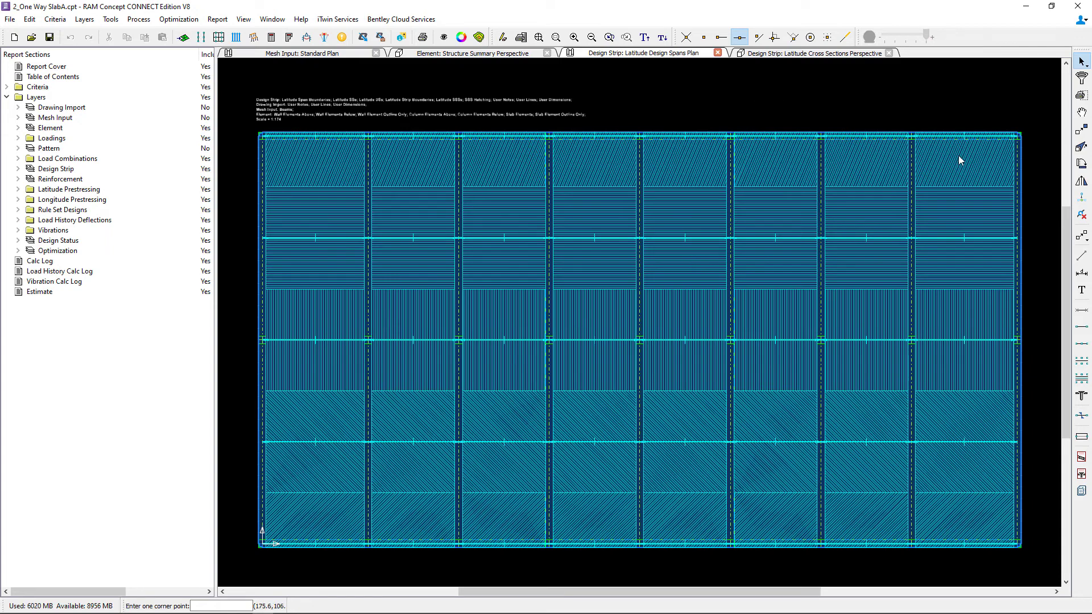
# Step: Select the top and bottom span rows and set their column strip cross-section trimming to T or L
pyautogui.click(1038, 162)
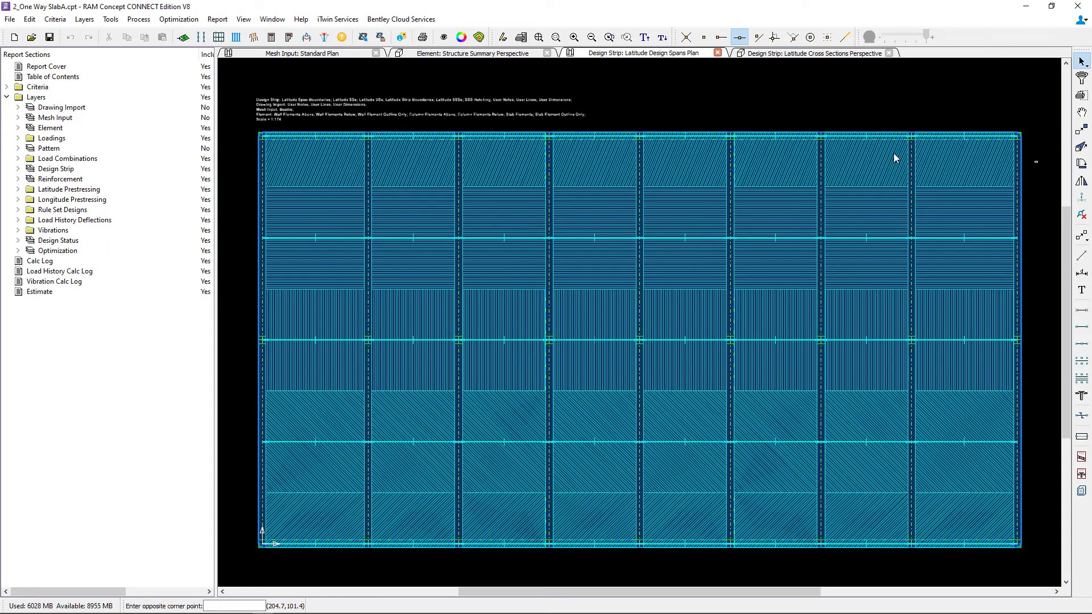
pyautogui.click(250, 112)
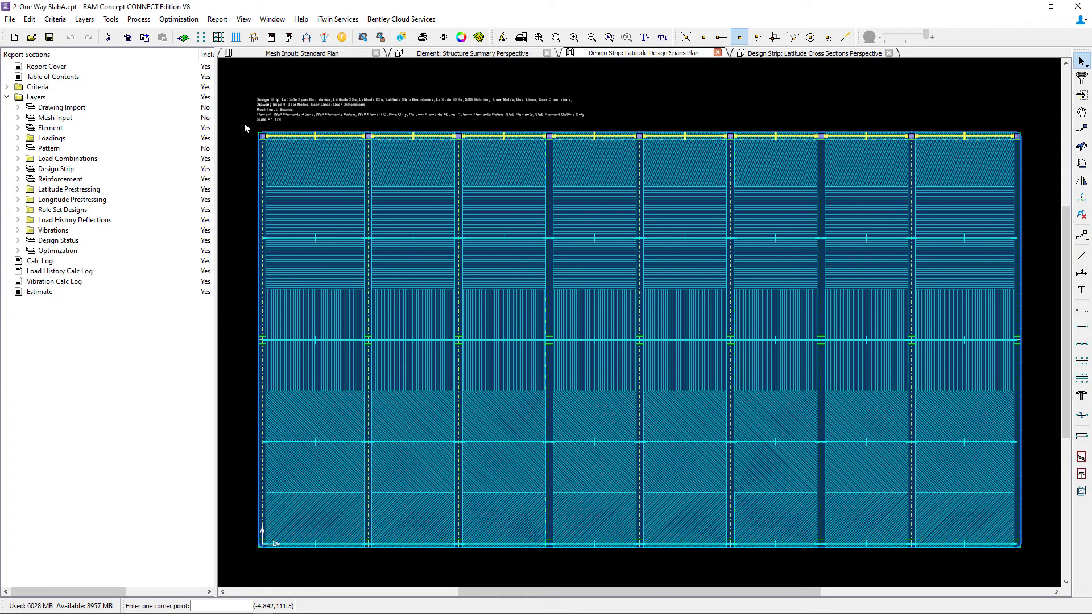
pyautogui.click(1033, 560)
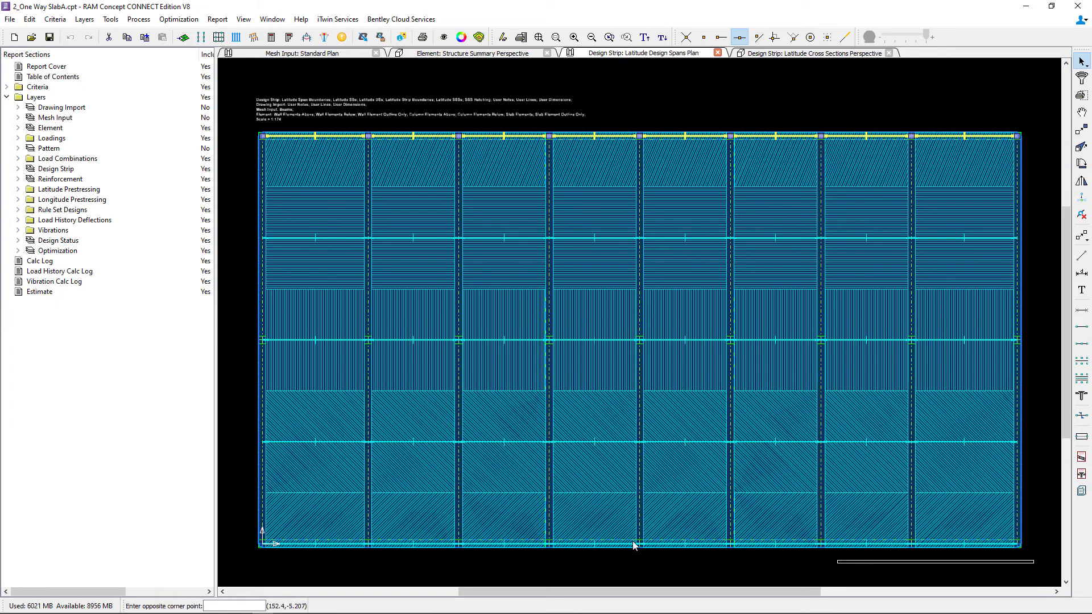
pyautogui.click(241, 520)
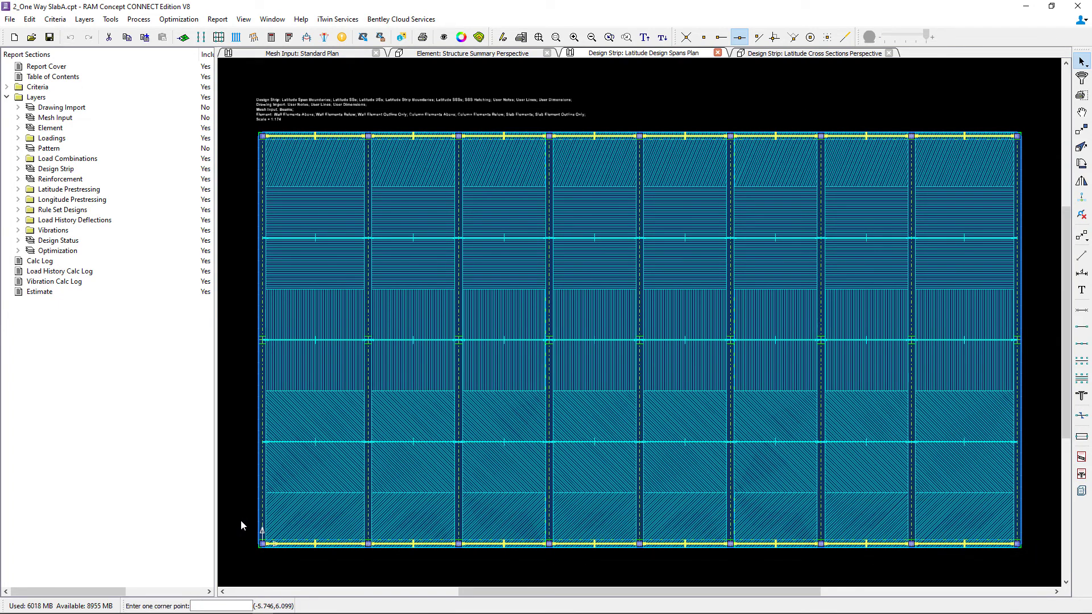
pyautogui.rightClick(284, 99)
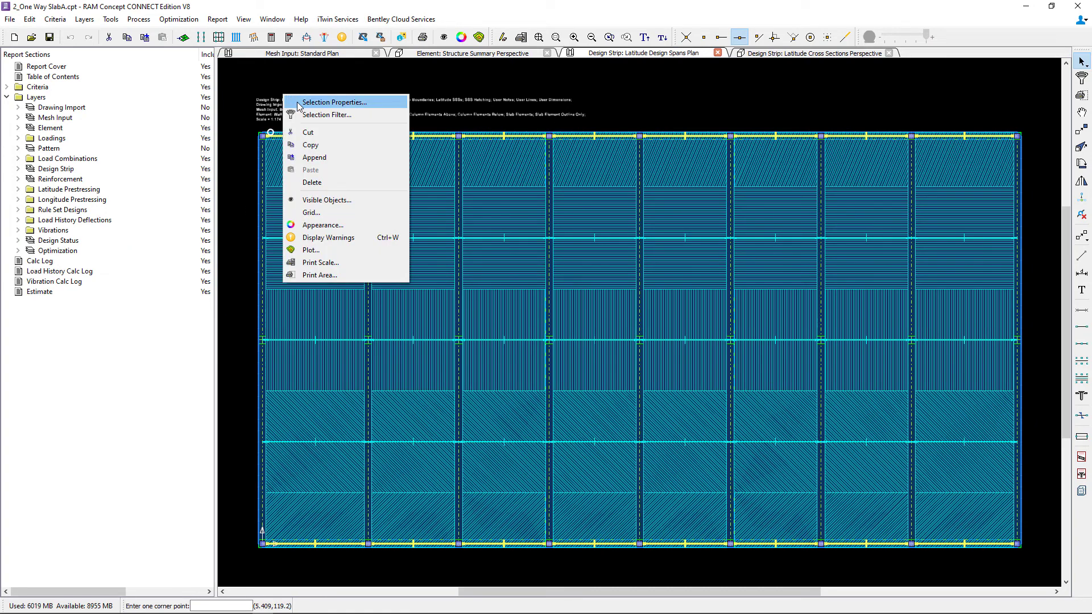
pyautogui.click(299, 103)
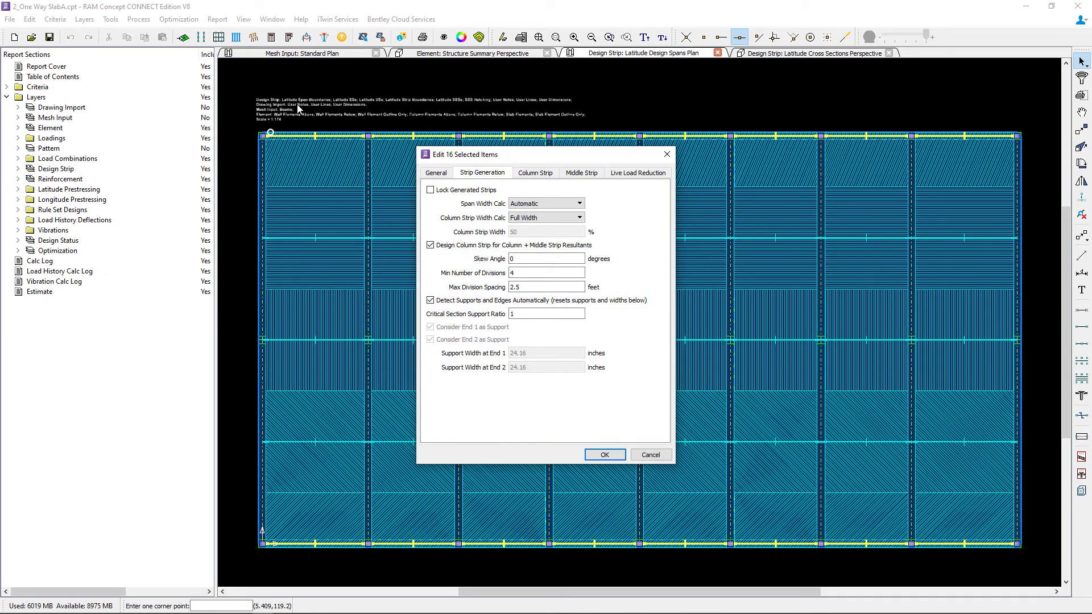
pyautogui.click(522, 174)
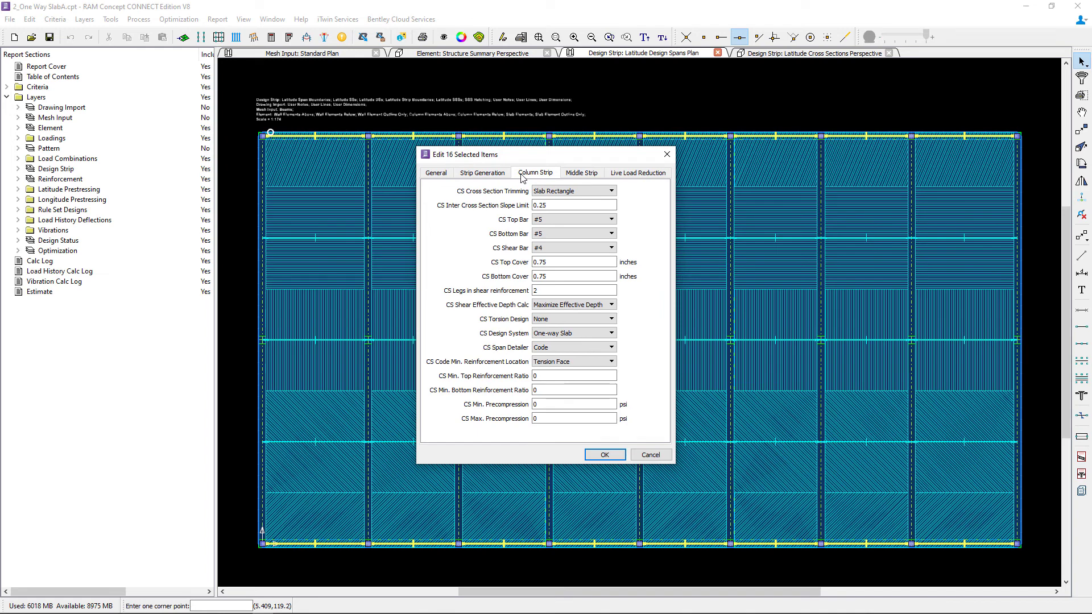
pyautogui.click(537, 192)
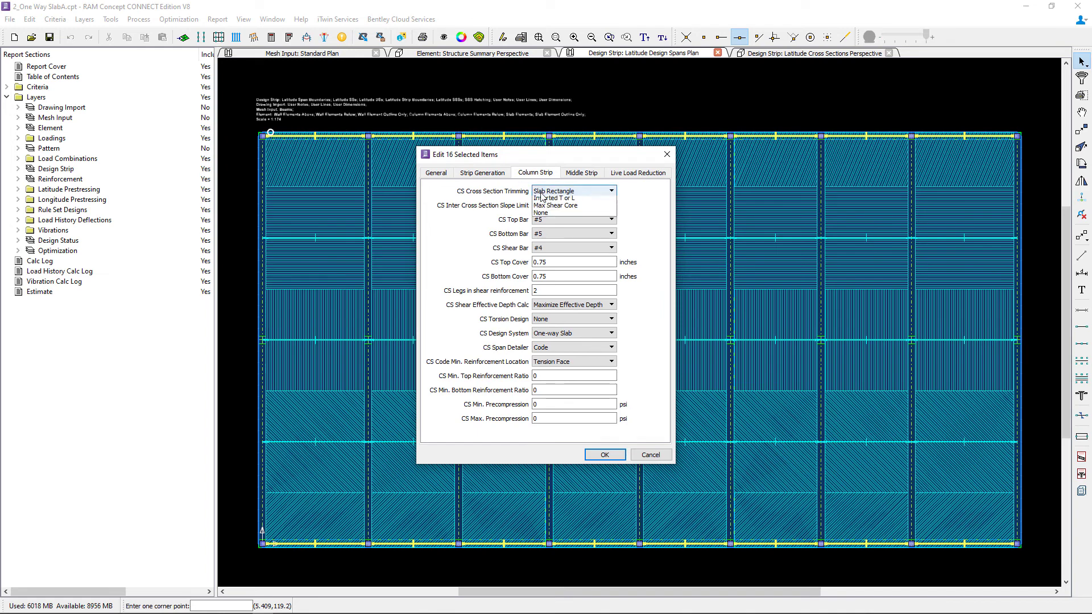
pyautogui.click(544, 223)
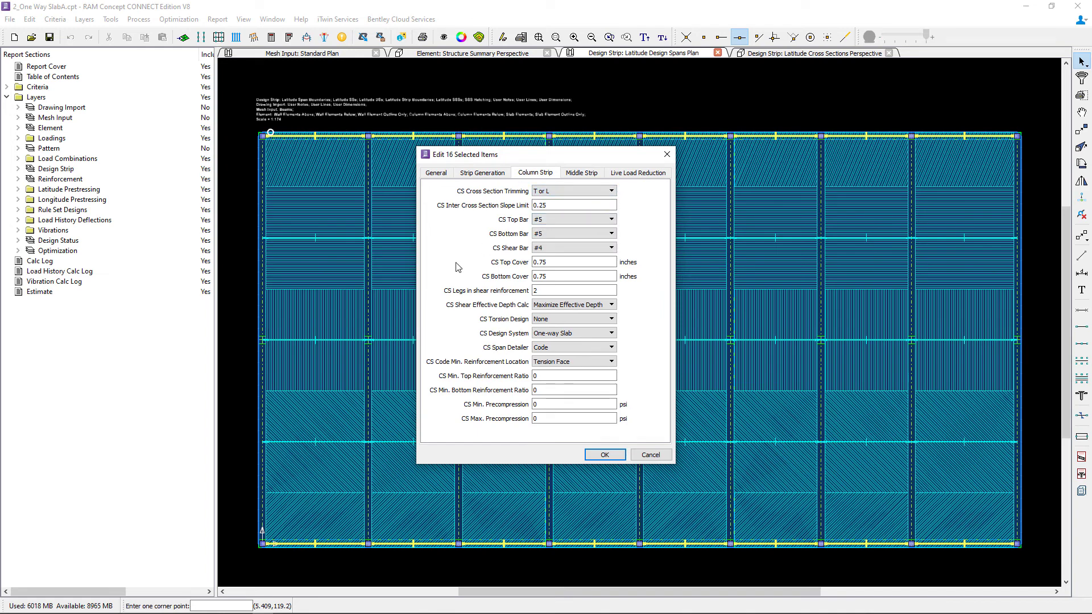
pyautogui.click(604, 455)
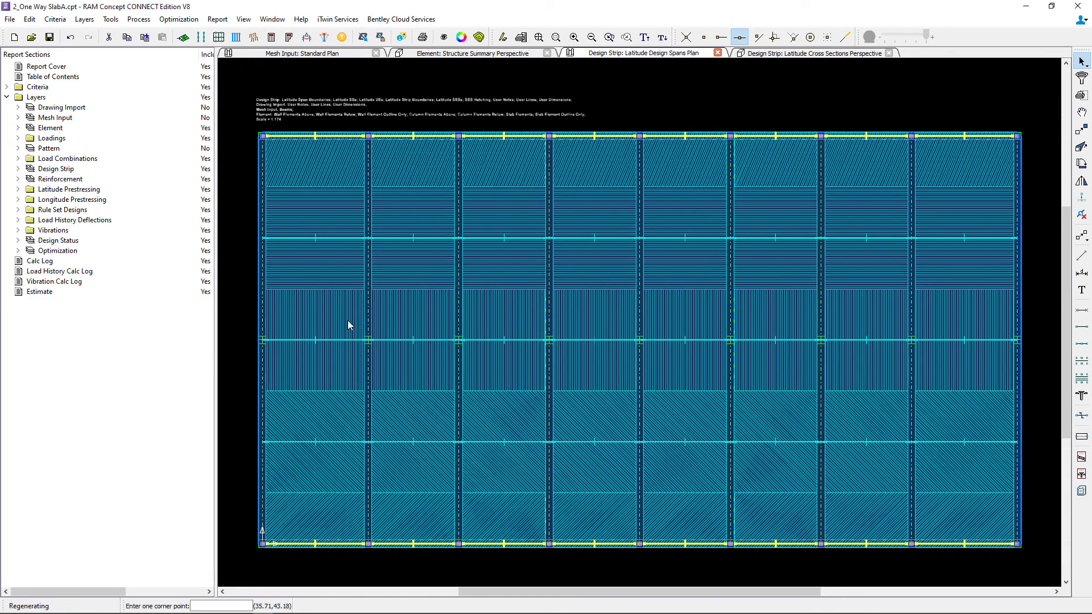
# Step: Regenerate the design strips and run Calc All again
pyautogui.click(217, 41)
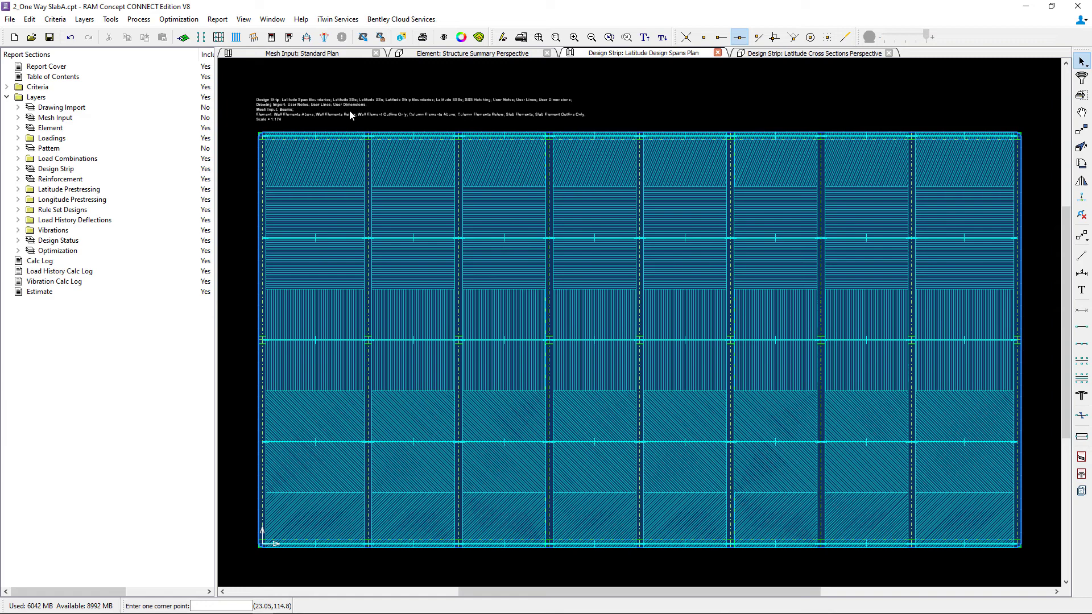
pyautogui.click(275, 43)
# Step: Switch to the Latitude Cross Sections Perspective tab to view the trimmed sections
pyautogui.click(775, 54)
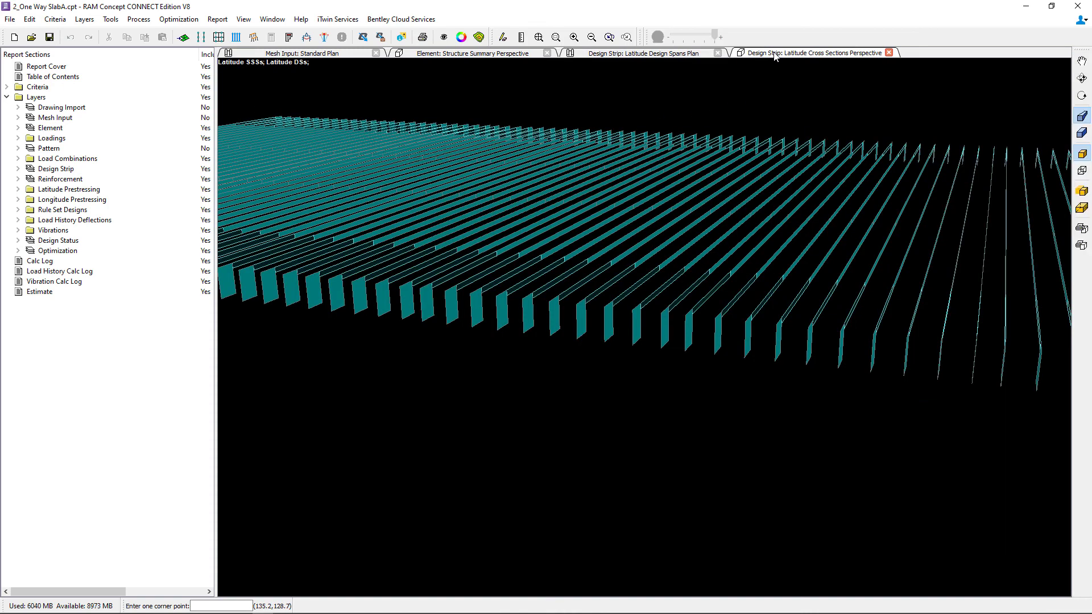